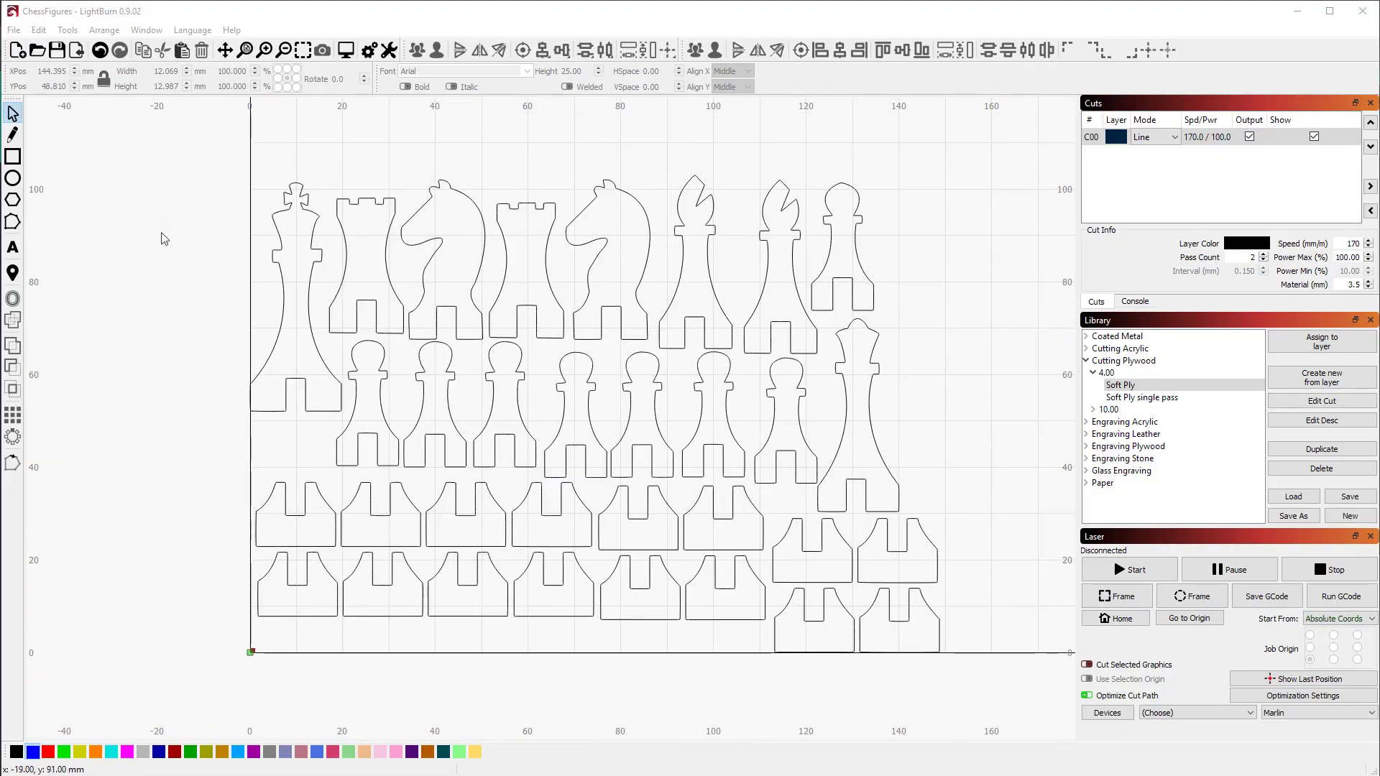
# Pan across the chess pieces and select the C00 line layer in the Cuts panel.
pyautogui.moveTo(261, 492); pyautogui.dragTo(203, 493)
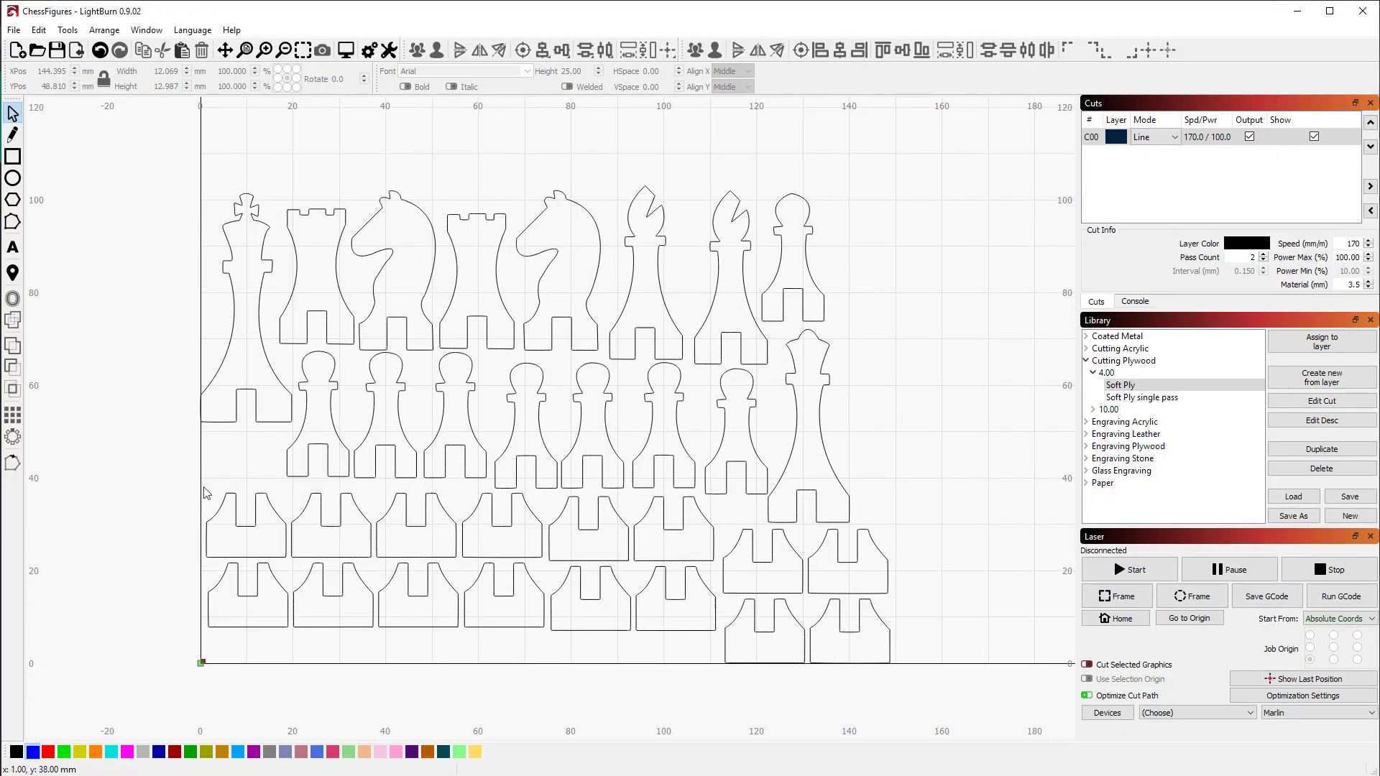
pyautogui.scroll(-1, 868, 364)
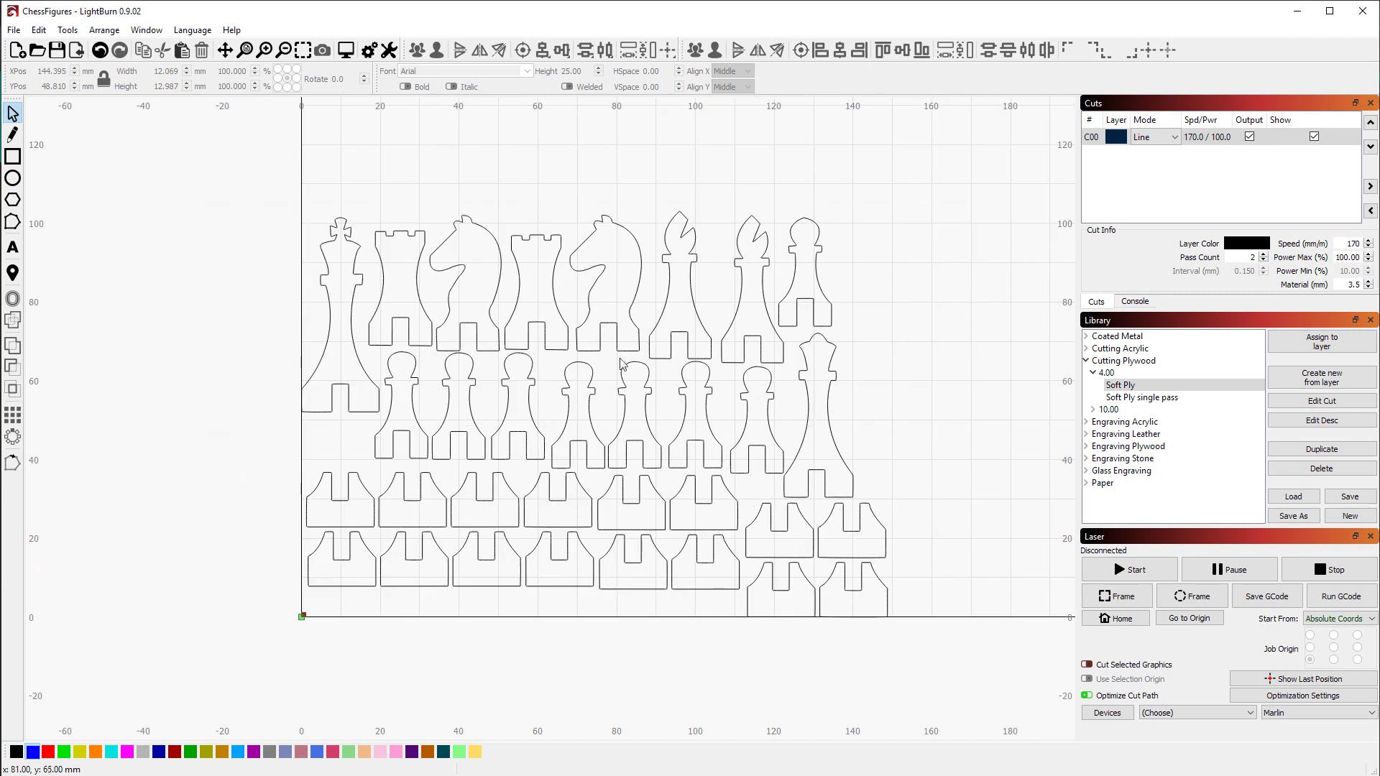
pyautogui.scroll(1, 622, 362)
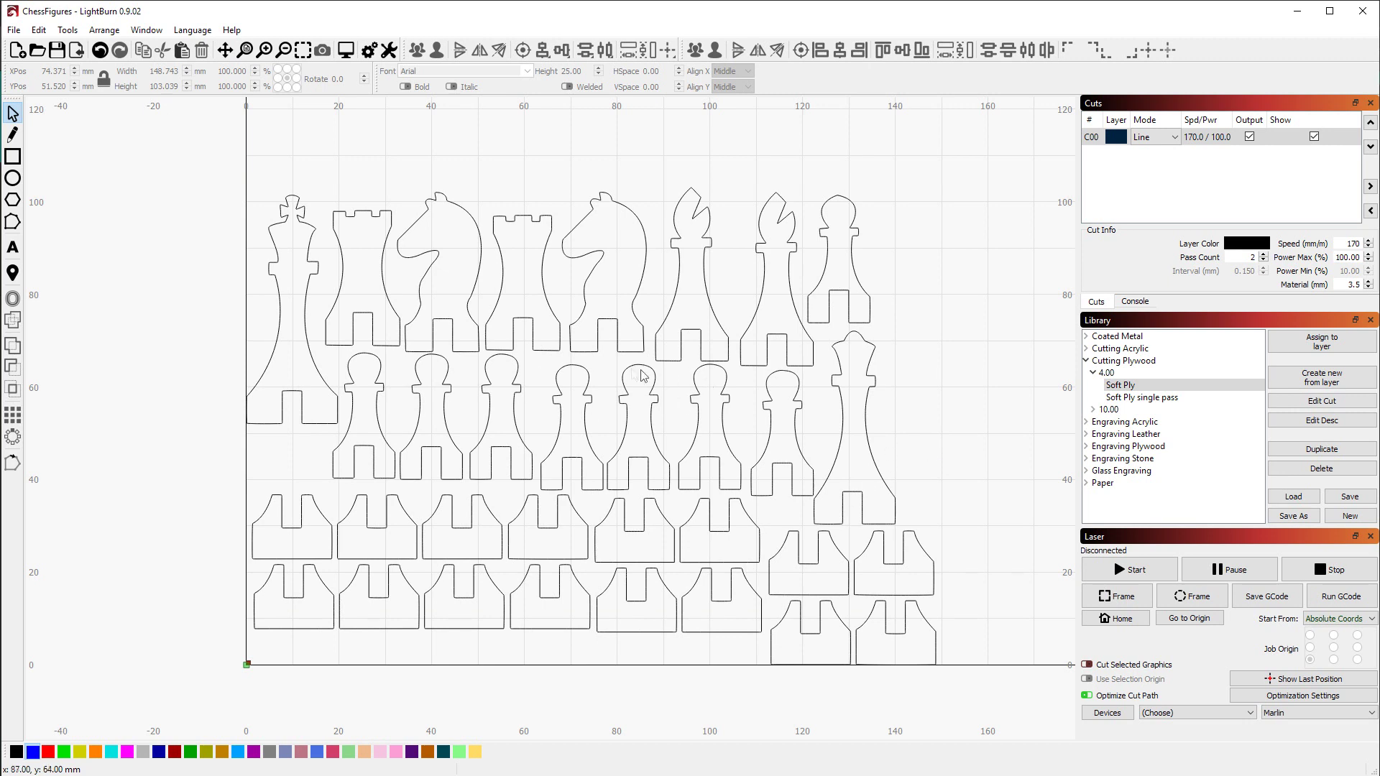
pyautogui.scroll(-1, 634, 374)
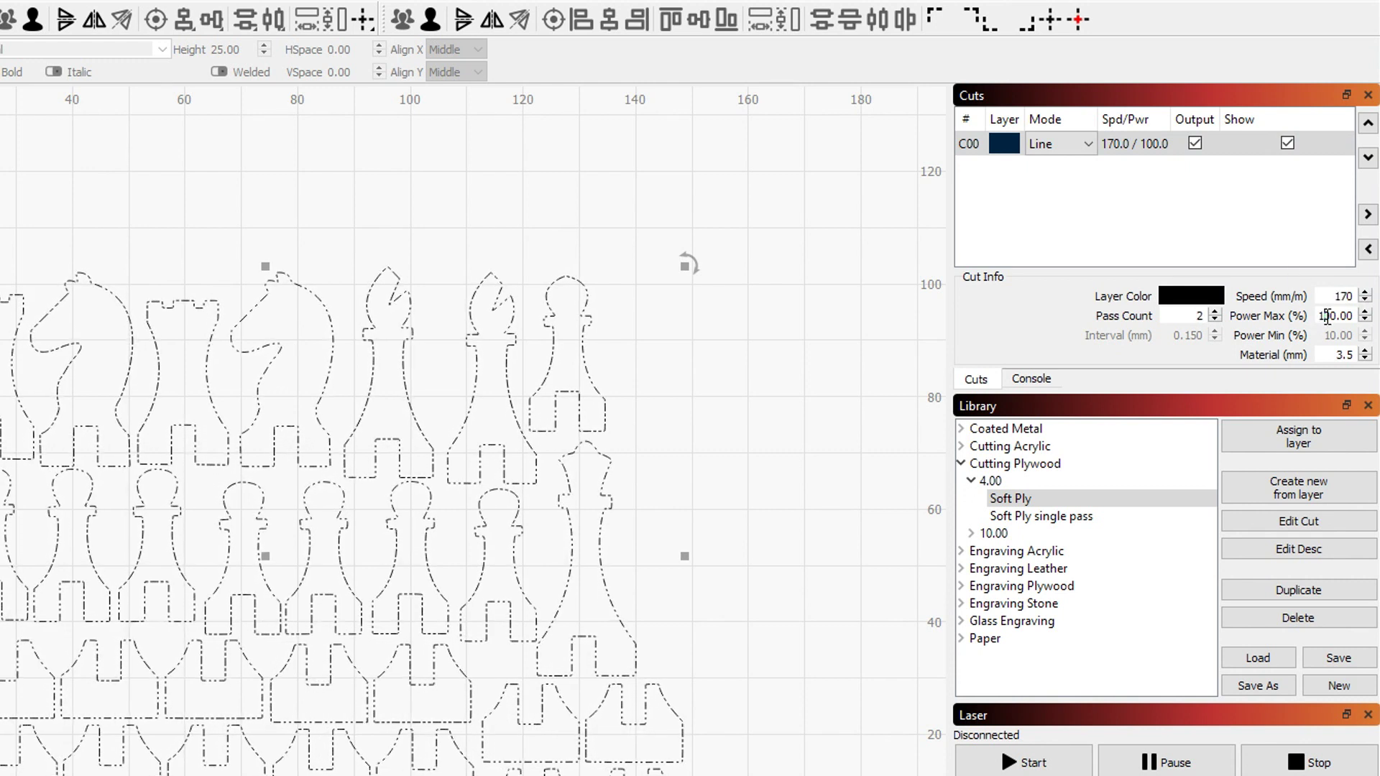
pyautogui.click(1128, 200)
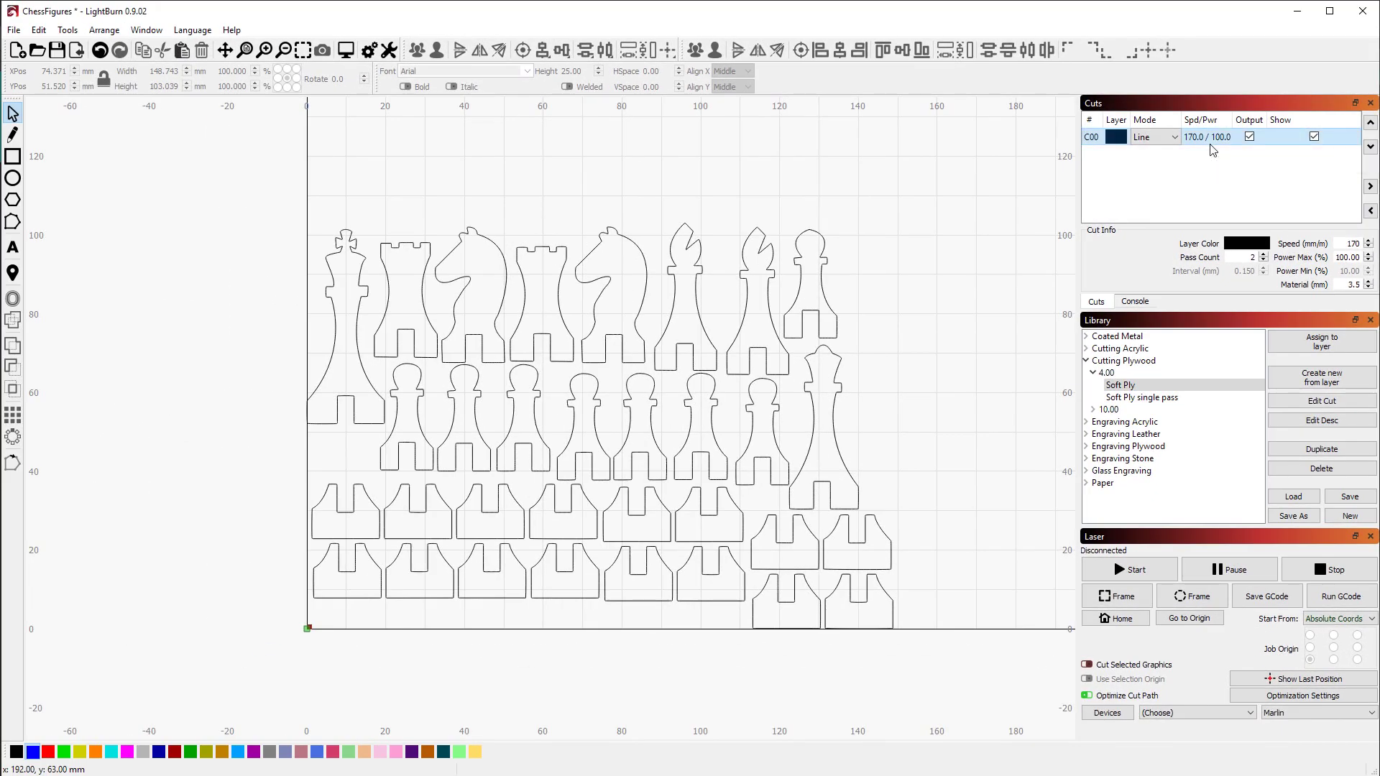
# Verify the C00 Cut Settings show 2 passes and a 1.00 mm Z step, then accept them.
pyautogui.doubleClick(1212, 140)
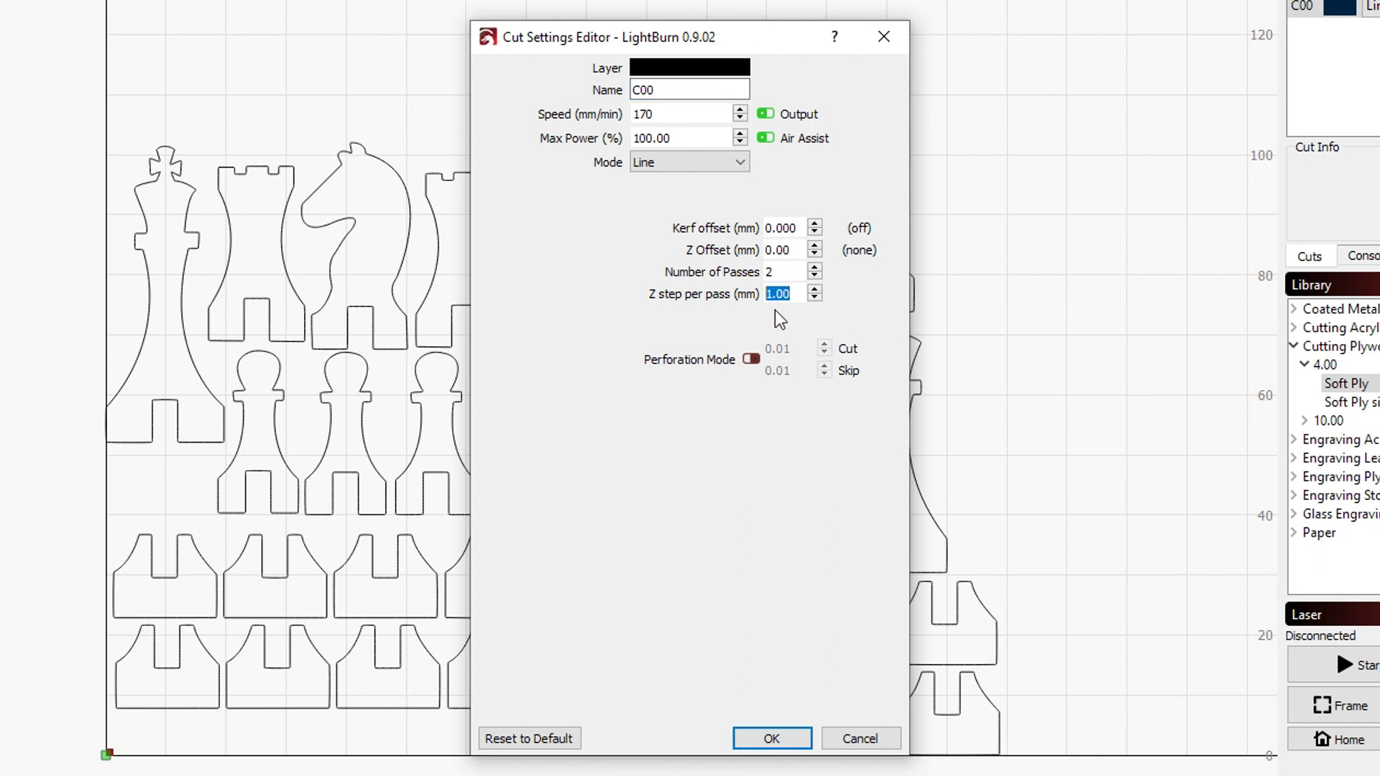
pyautogui.click(783, 293)
pyautogui.click(772, 739)
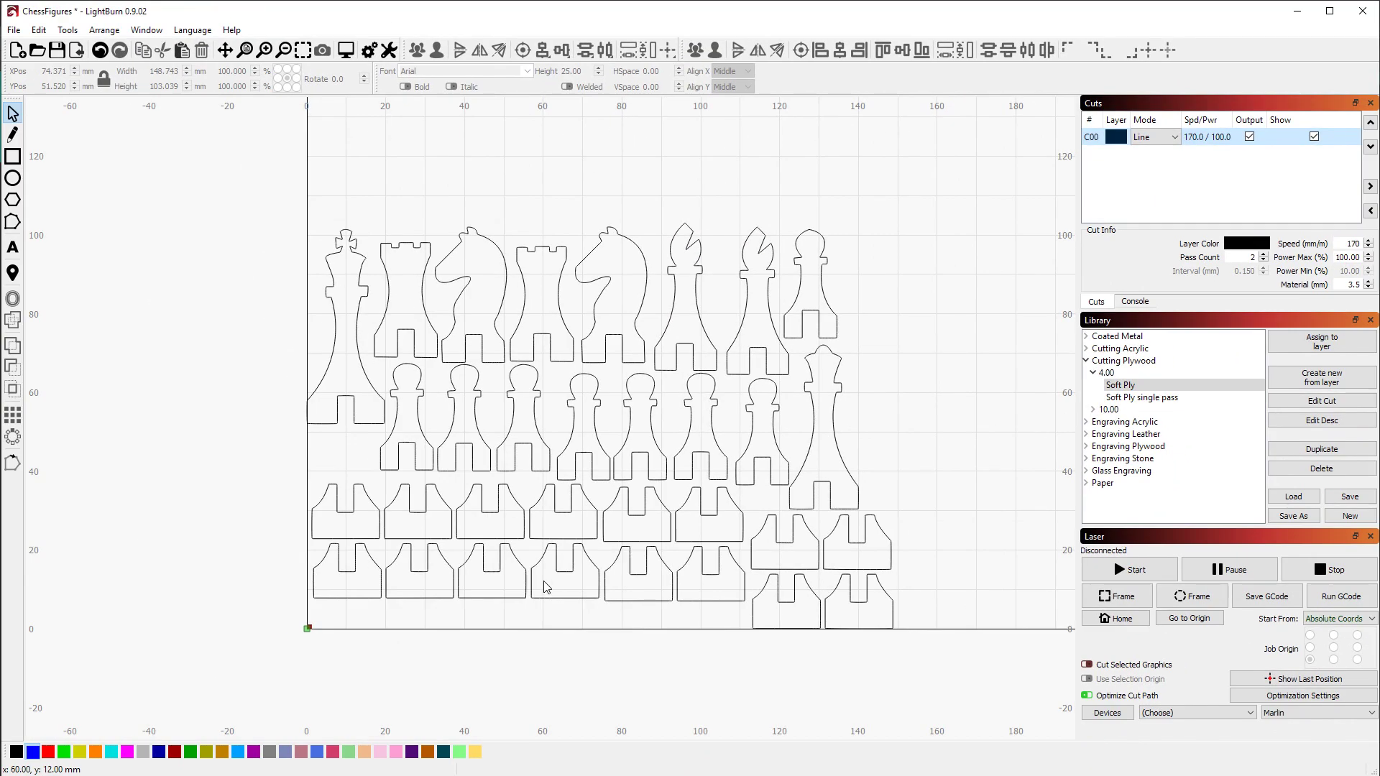